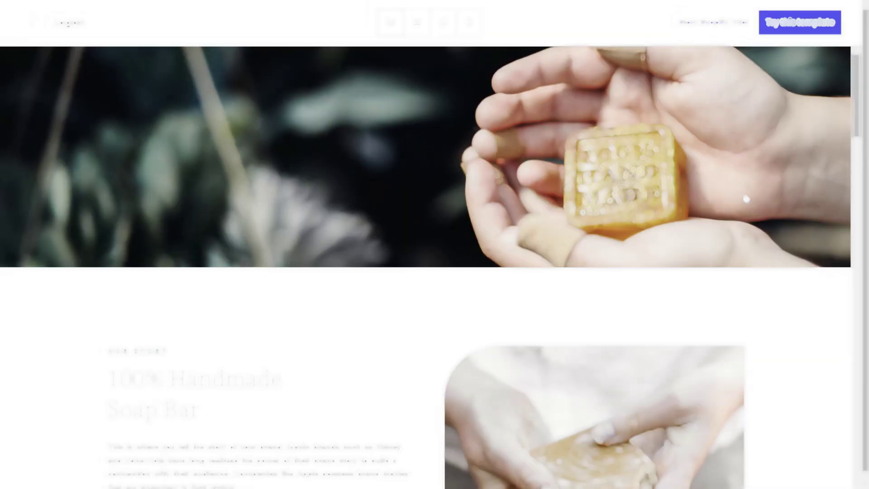
- Scroll the Logan template preview past Our Story down to the Brand Vision section
scroll(653, 278, "down", 4)
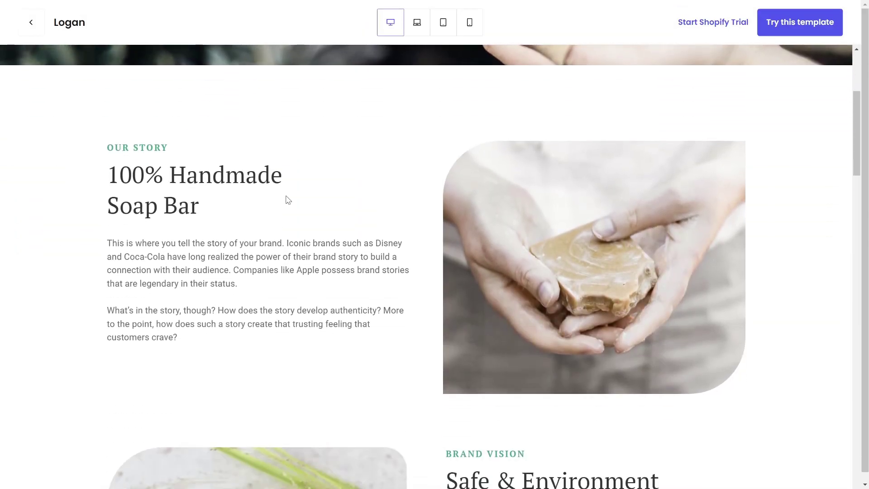
scroll(505, 219, "down", 8)
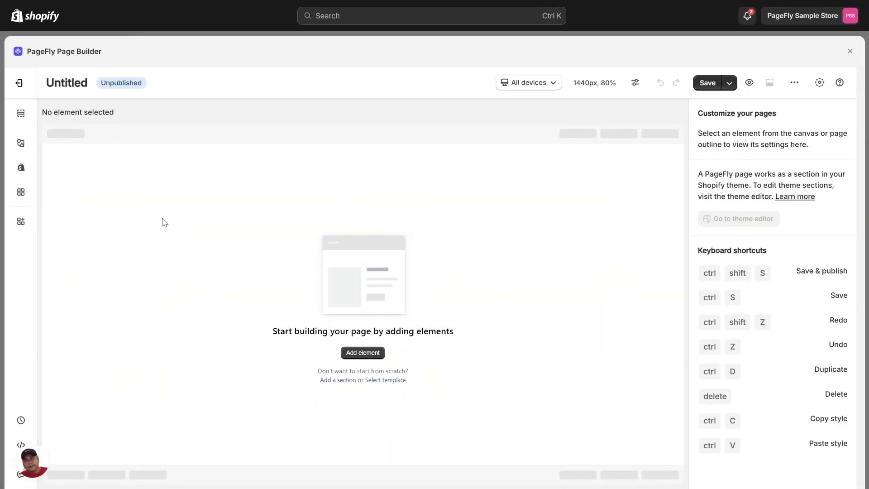
- Bring up the elements panel and browse the Layout column variants
left_click(20, 143)
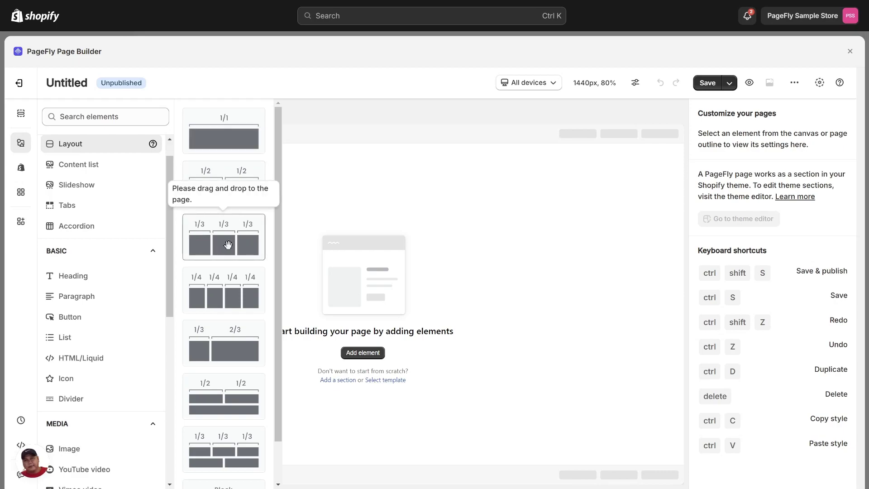
scroll(247, 296, "down", 1)
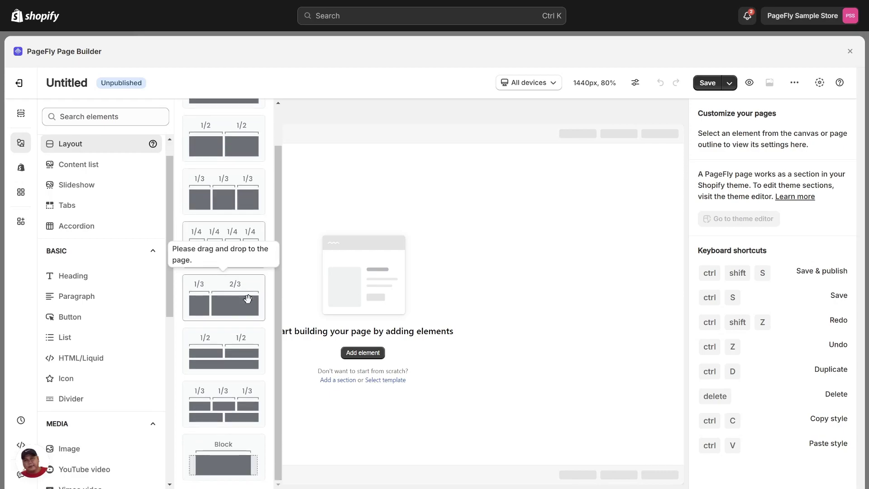
scroll(247, 298, "up", 1)
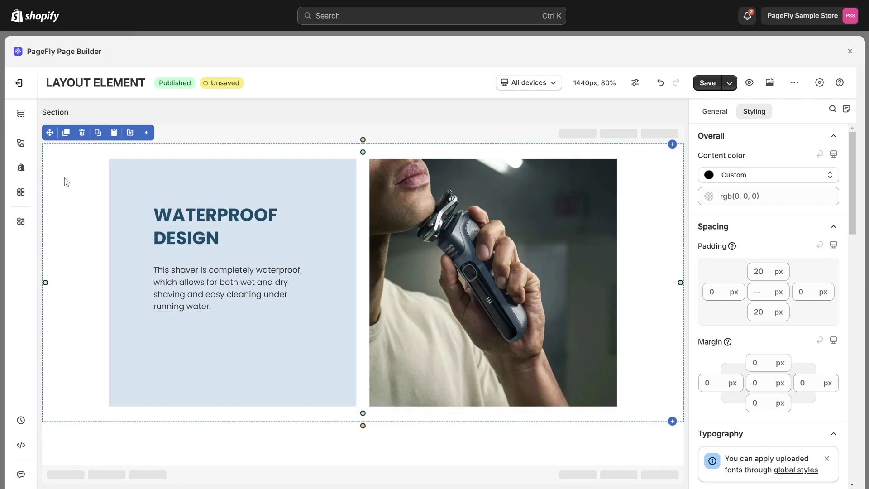
- Add a 1/2 two-column row below the Waterproof Design section
left_click(21, 142)
scroll(90, 199, "up", 4)
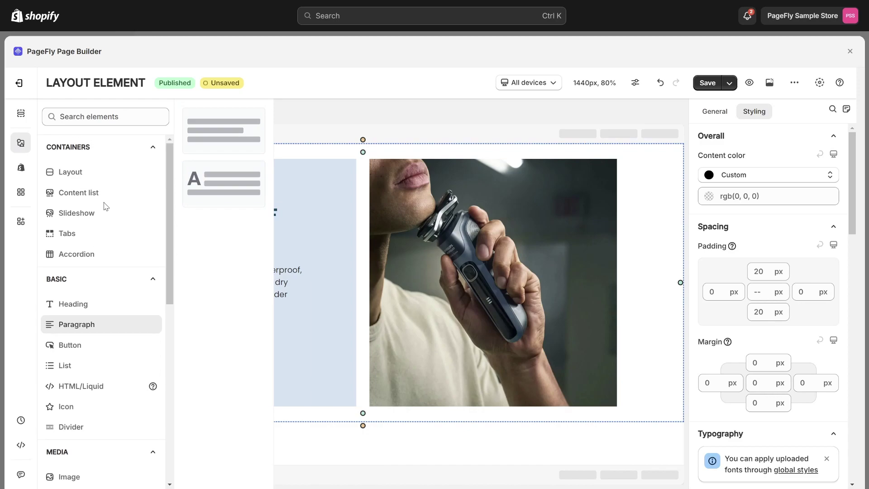
left_click(63, 170)
left_click_drag(224, 177, 255, 435)
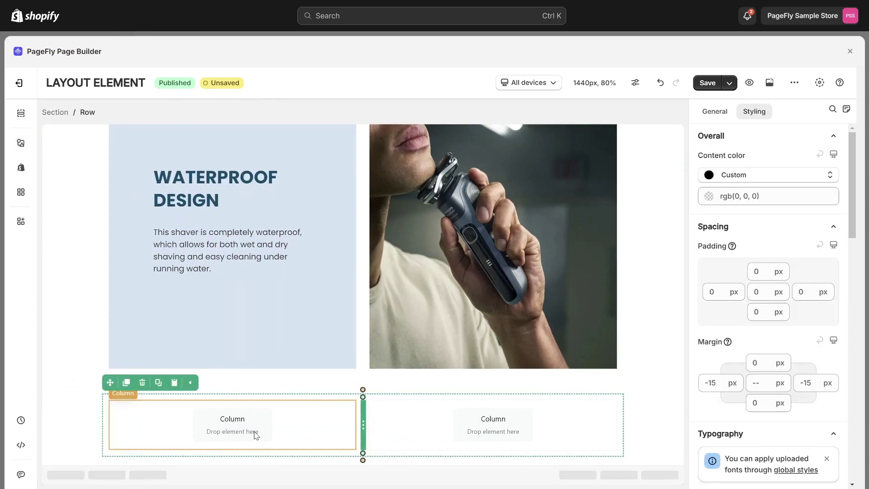
- Place an Image in the right column and set it to the second shaver screenshot
left_click(385, 432)
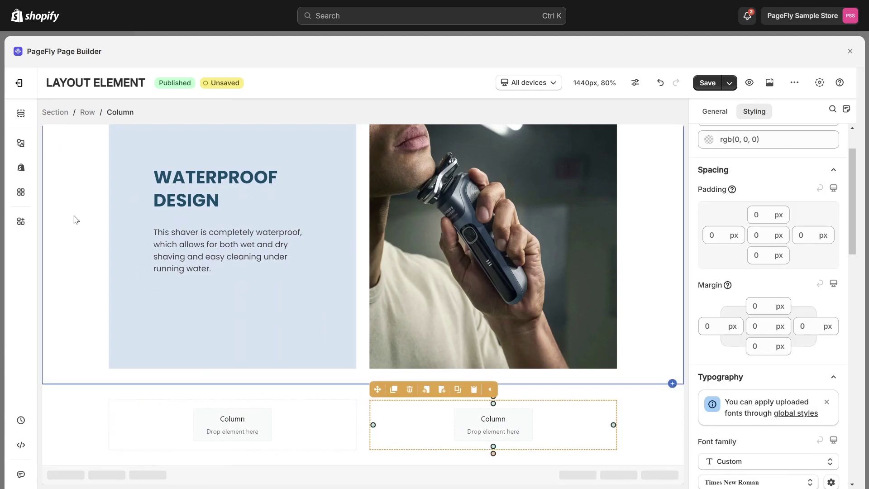
left_click(21, 143)
scroll(112, 361, "down", 3)
left_click(87, 357)
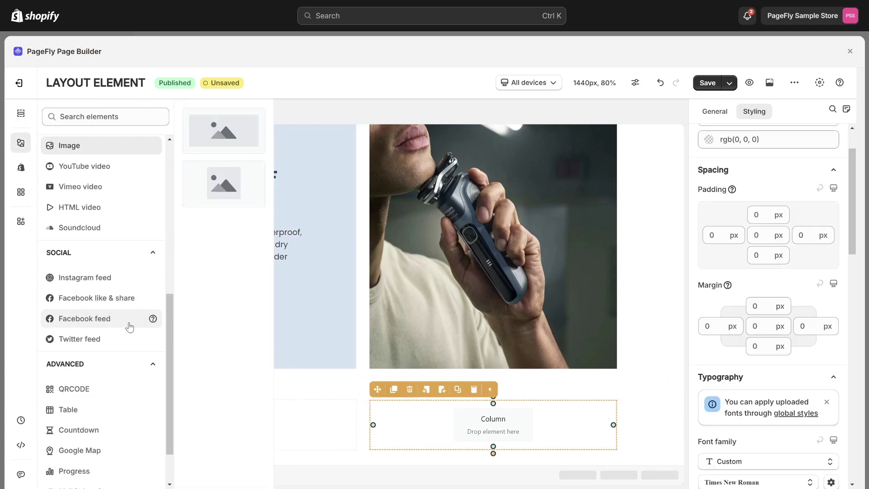
left_click_drag(222, 181, 413, 404)
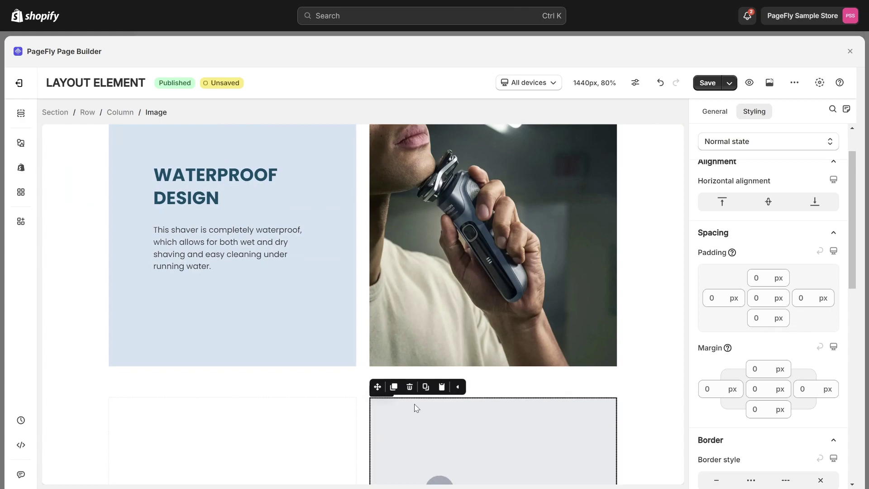
left_click(716, 112)
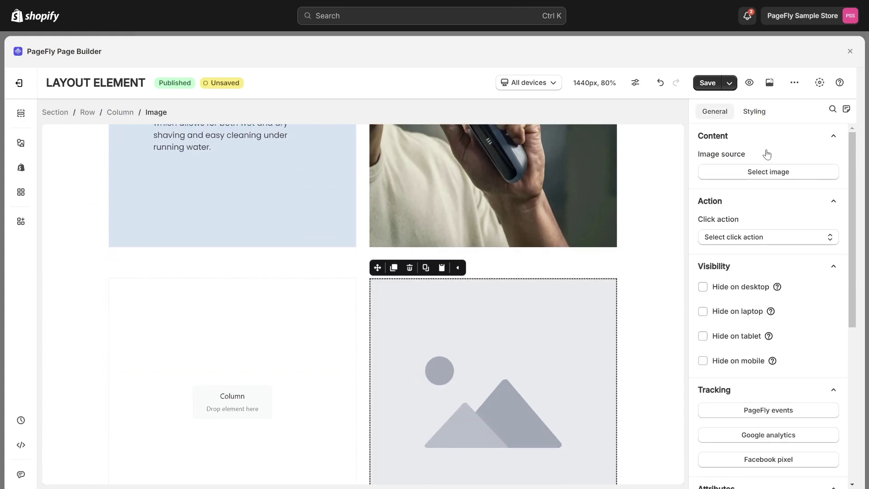
left_click(737, 176)
left_click(358, 281)
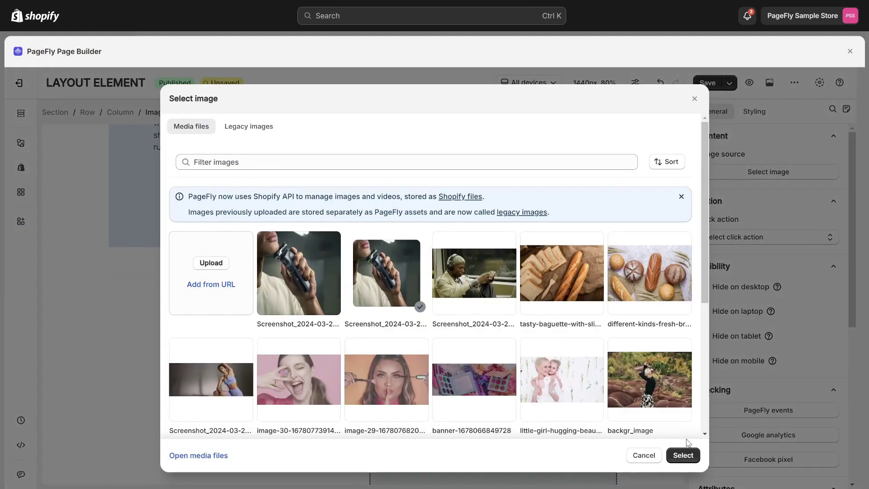
left_click(683, 455)
scroll(650, 448, "down", 1)
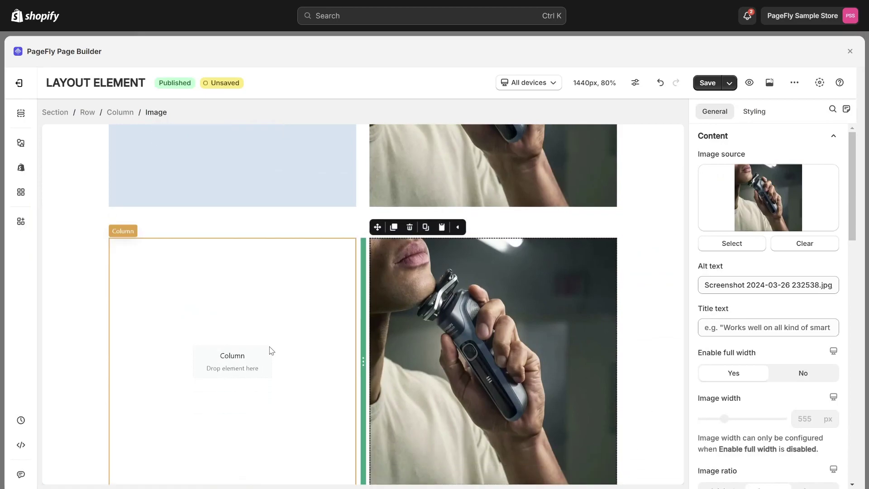
- Add a heading and a paragraph below it in the empty left column
left_click(236, 366)
left_click(20, 144)
scroll(151, 226, "up", 3)
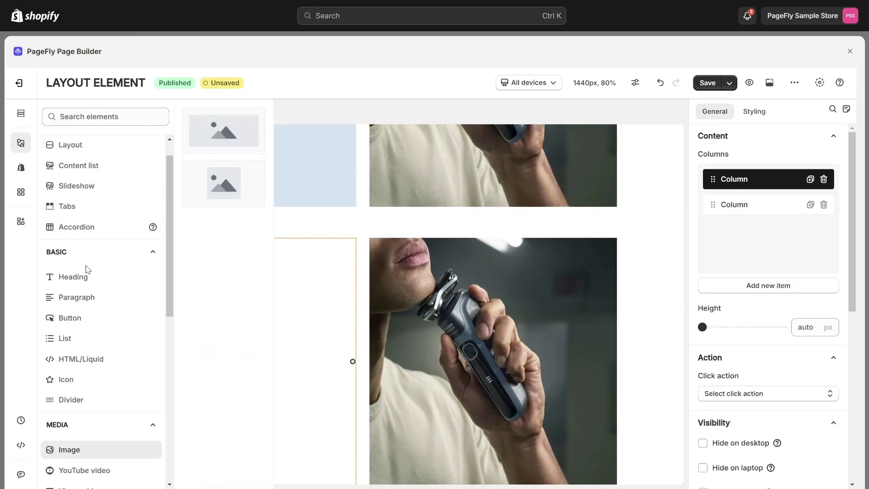
scroll(151, 226, "down", 2)
mouse_move(90, 141)
left_click_drag(219, 142, 143, 270)
left_click(20, 143)
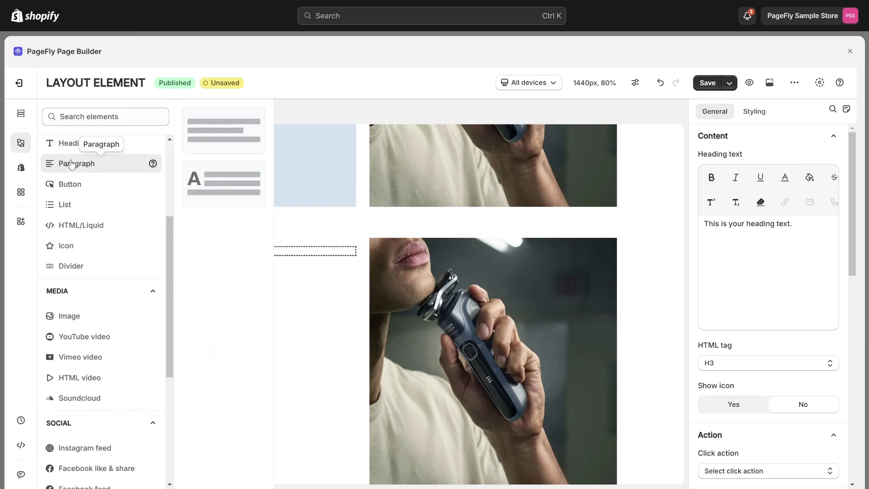
left_click_drag(68, 163, 177, 302)
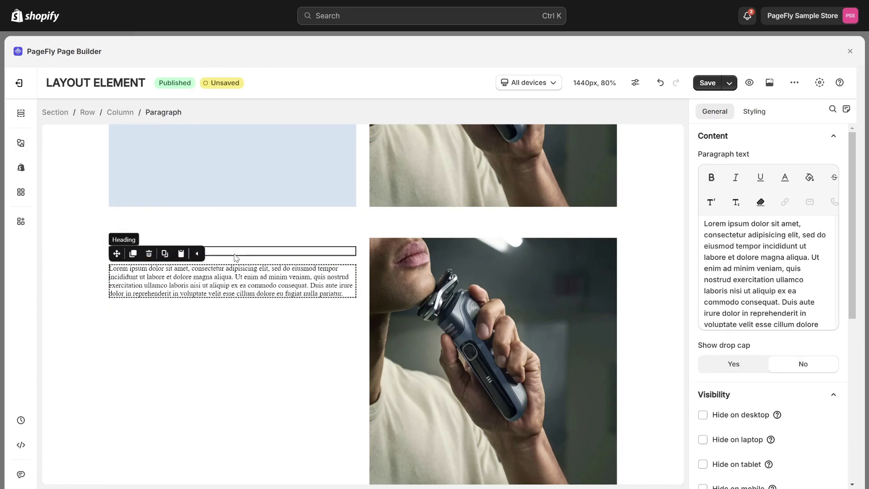
- Change the heading text to 'WATERPROOF DESIGN' with dark teal colour rgb(0, 77, 106)
left_click(235, 253)
left_click(803, 249)
key("ctrl+a")
type("WATERPROOF DESIGN")
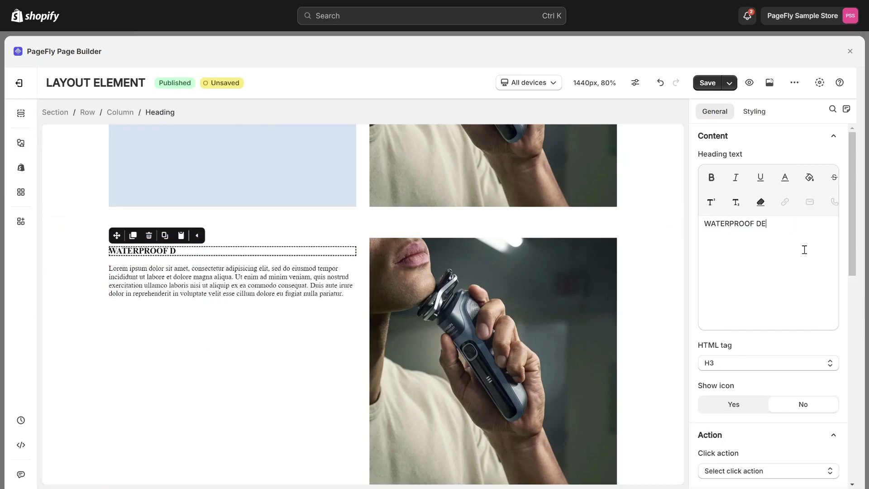
left_click(766, 113)
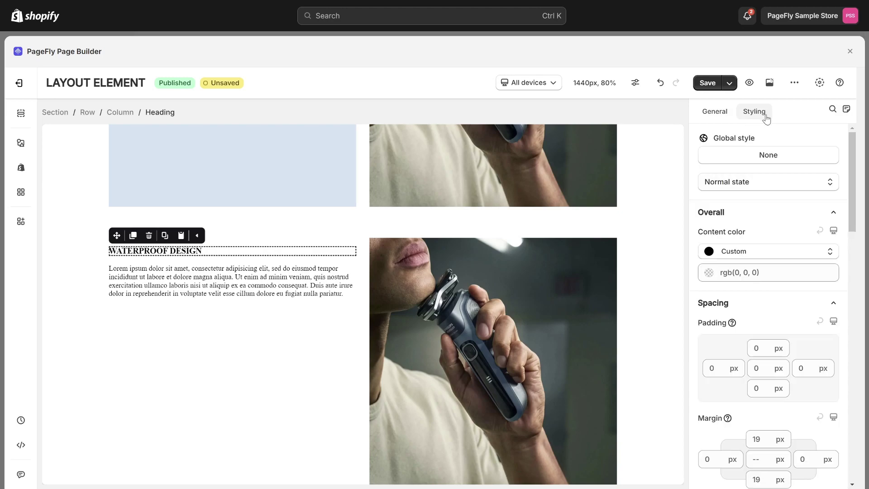
left_click(765, 274)
key("ctrl+a")
type("rgb(0, 77, 106)")
left_click(772, 233)
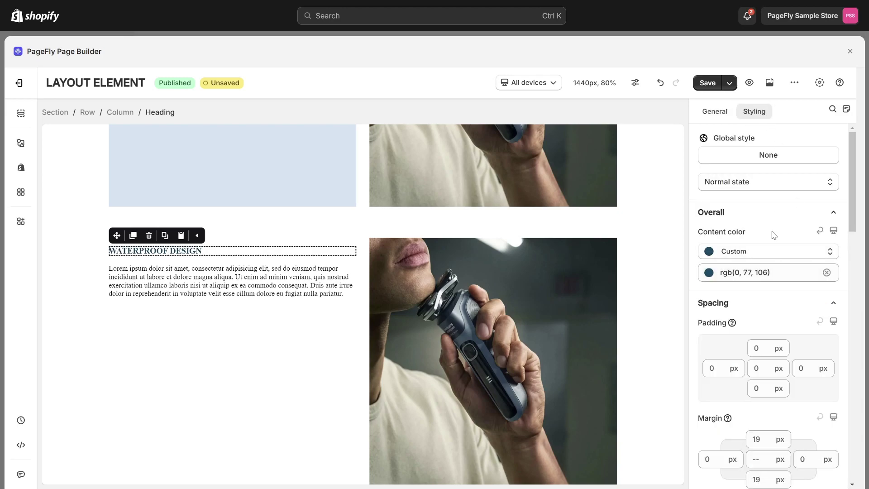
- Style the heading in Poppins, size 40, bold
scroll(774, 305, "down", 5)
left_click(758, 361)
scroll(757, 289, "down", 5)
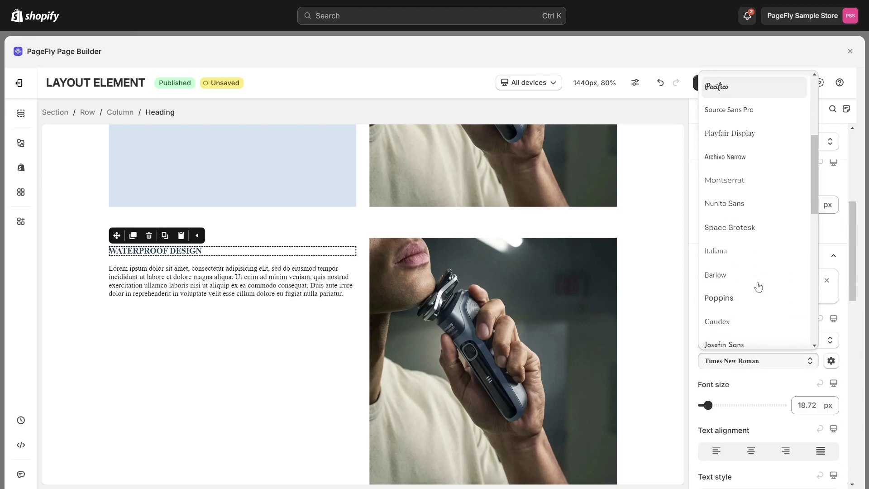
left_click(742, 297)
left_click(807, 404)
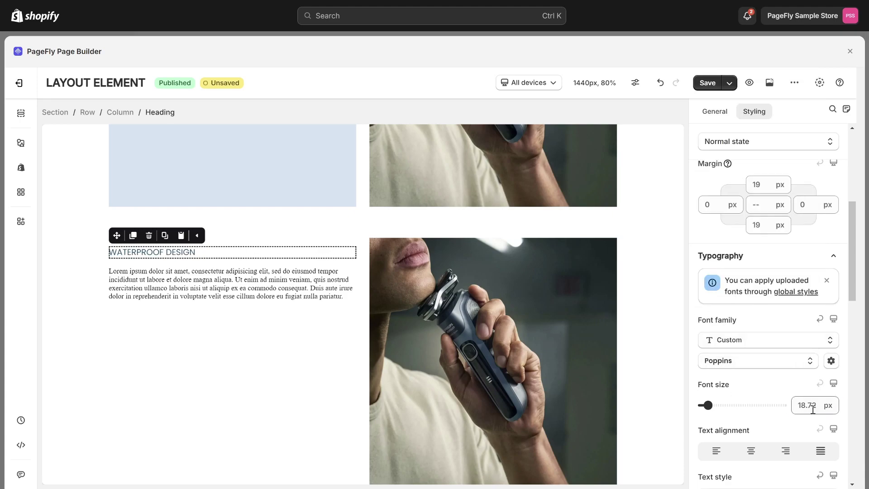
type("40")
scroll(718, 427, "down", 1)
left_click(716, 446)
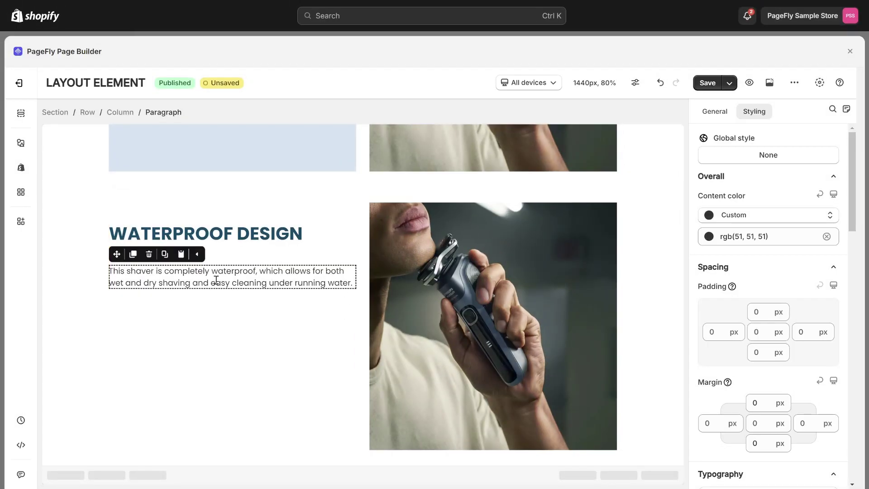
- Give the left column a light blue background, rgb(213, 229, 242)
left_click(234, 331)
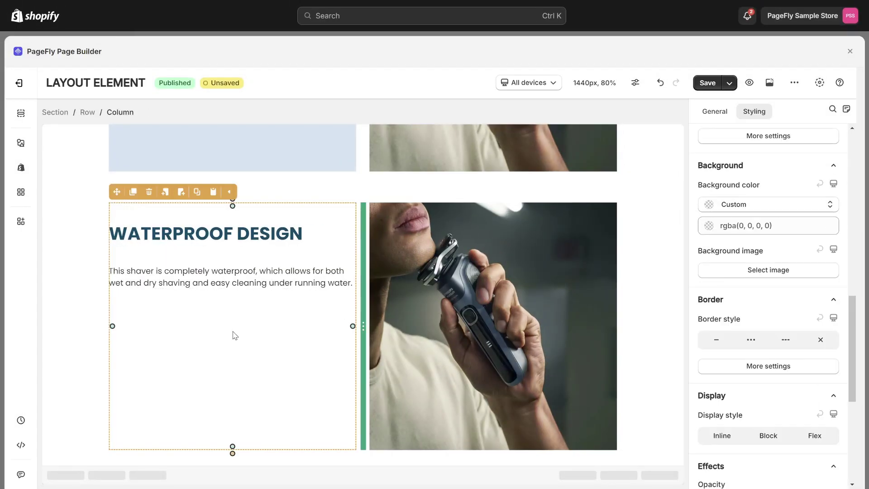
left_click(763, 225)
type("rgb(213, 229, 242)")
left_click(771, 192)
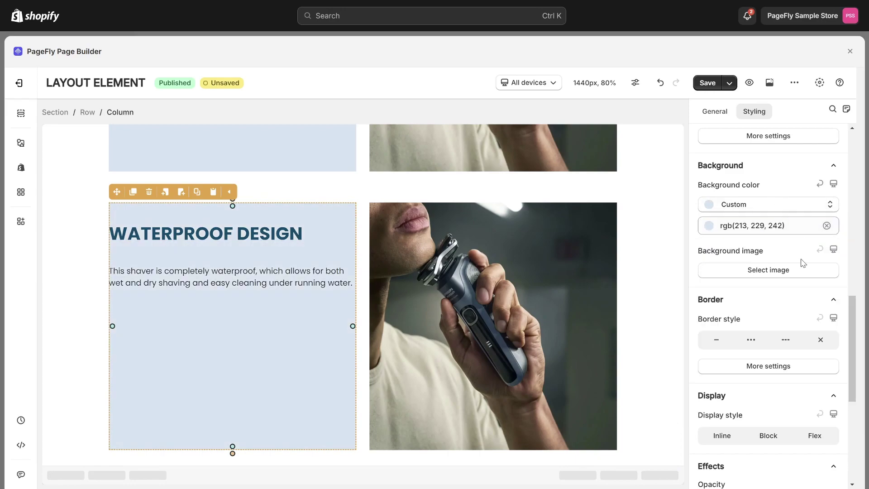
- Set the left column's padding to 100 px on all sides
scroll(802, 263, "up", 10)
left_click(766, 184)
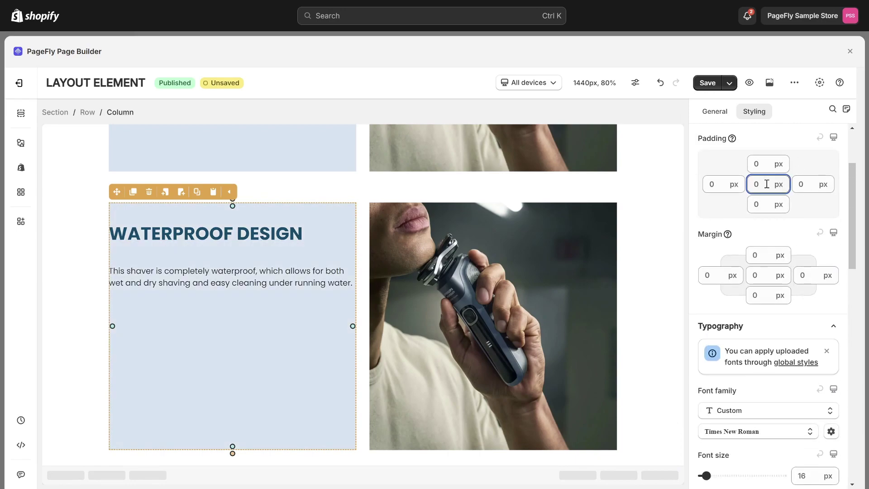
type("100")
left_click(786, 225)
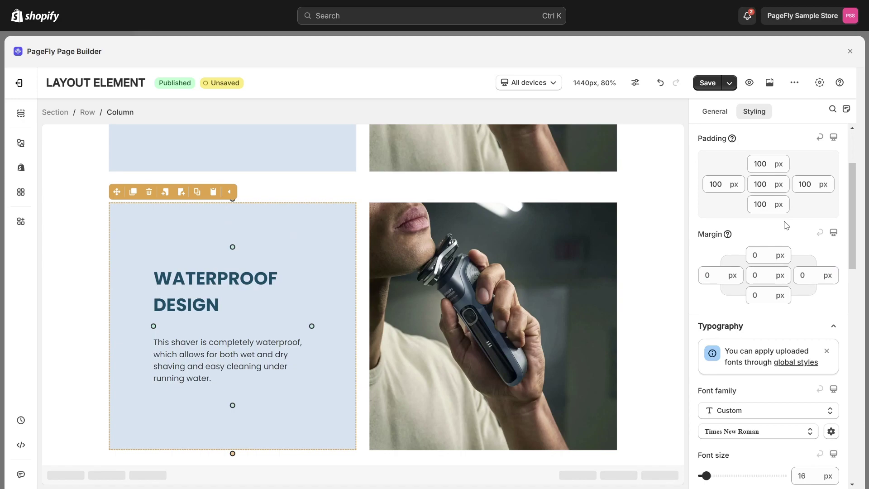
left_click(658, 323)
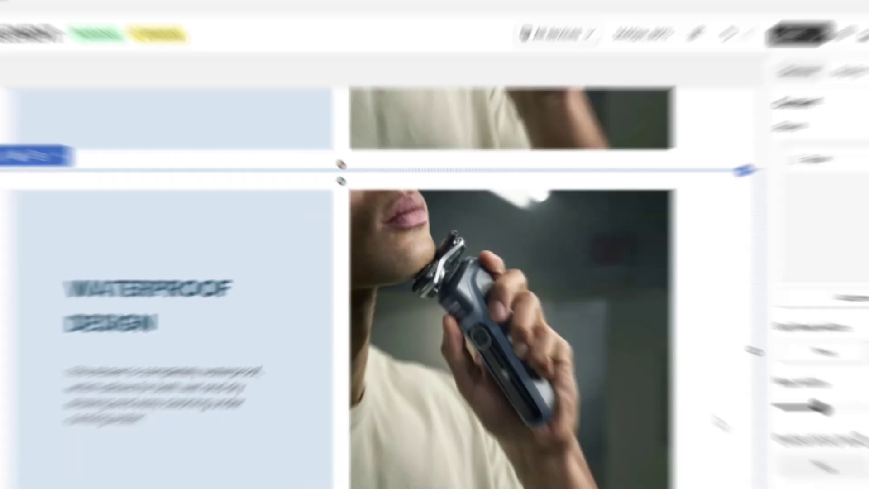
- Set the row's content position to vertically centred
left_click(655, 381)
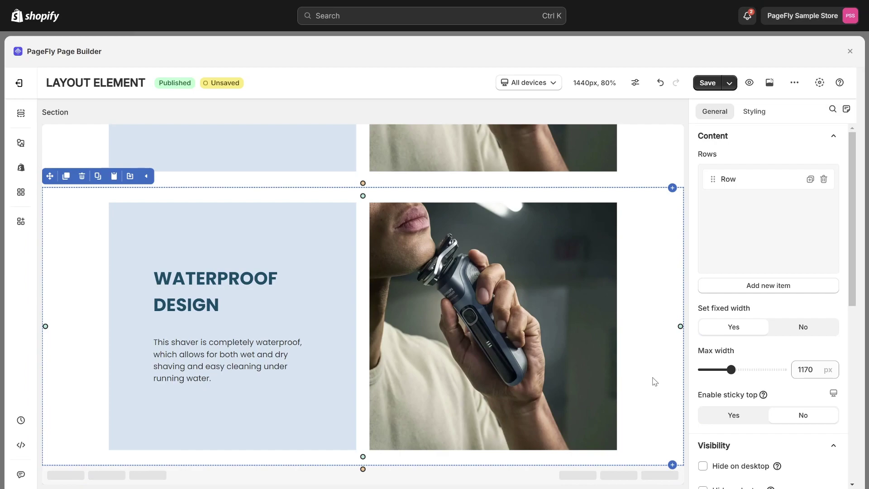
left_click(293, 395)
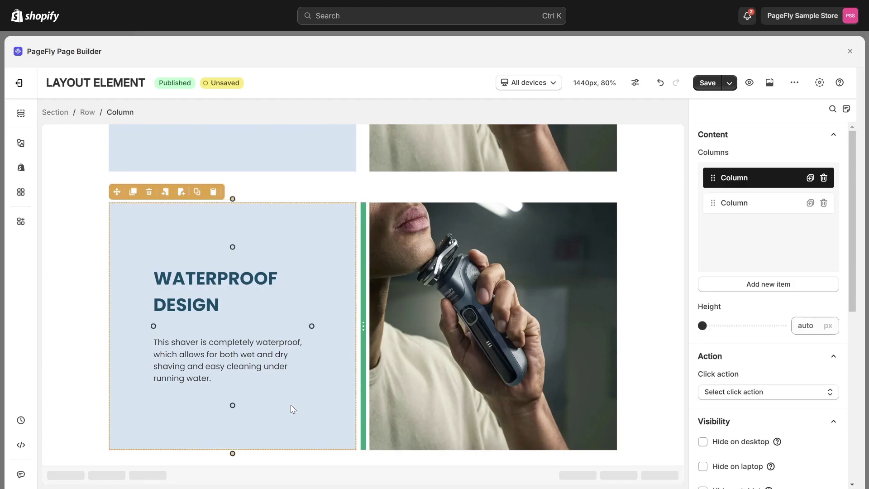
left_click(92, 114)
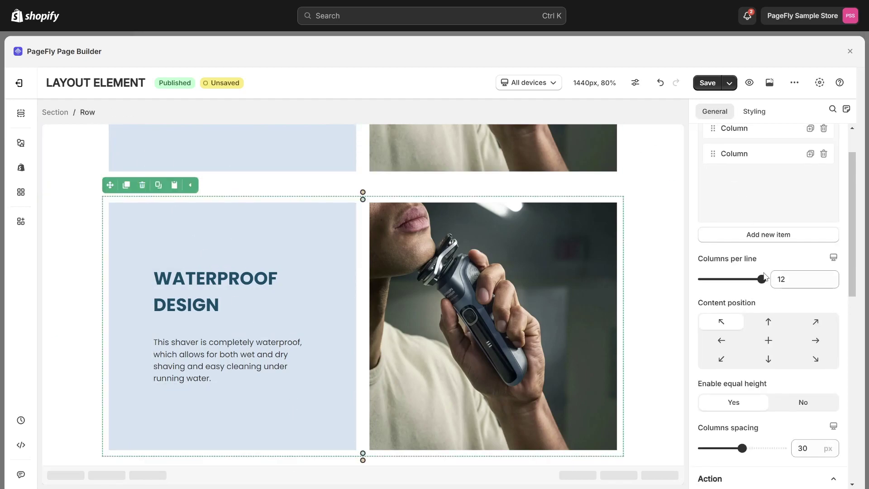
left_click(759, 341)
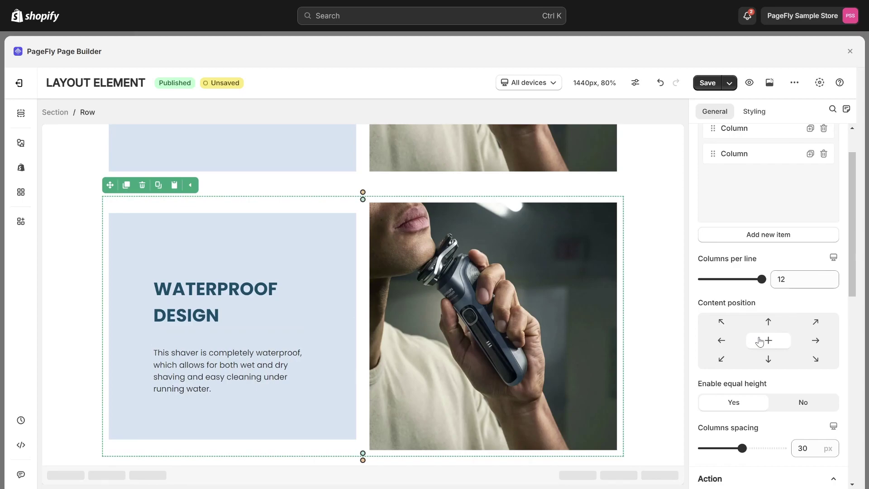
- Give the shaver image a -40 px left margin
left_click(561, 316)
left_click(753, 111)
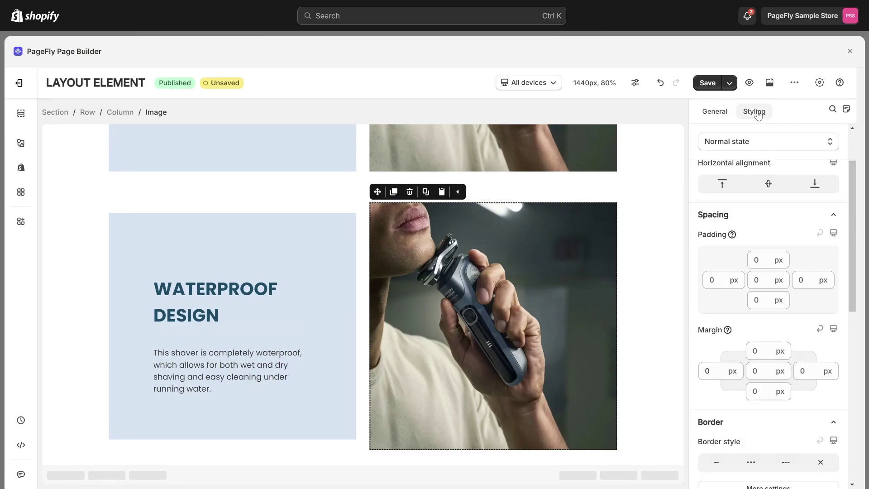
left_click(713, 369)
key("BackSpace")
type("-40")
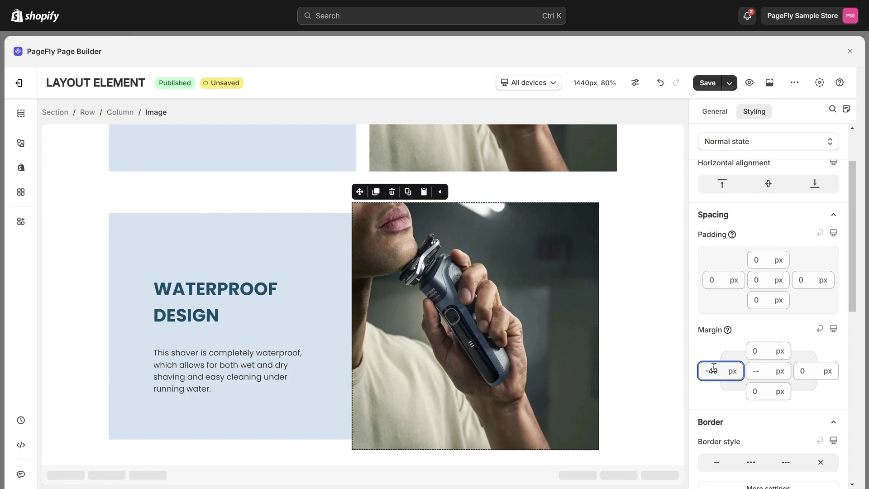
left_click(707, 355)
- Add 'z-index: 1' to the blue text column's custom CSS code
left_click(267, 236)
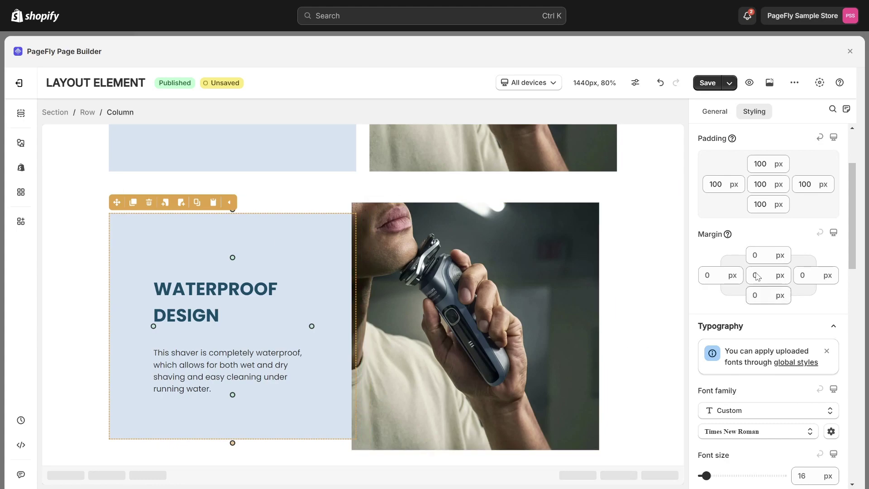
scroll(760, 340, "down", 12)
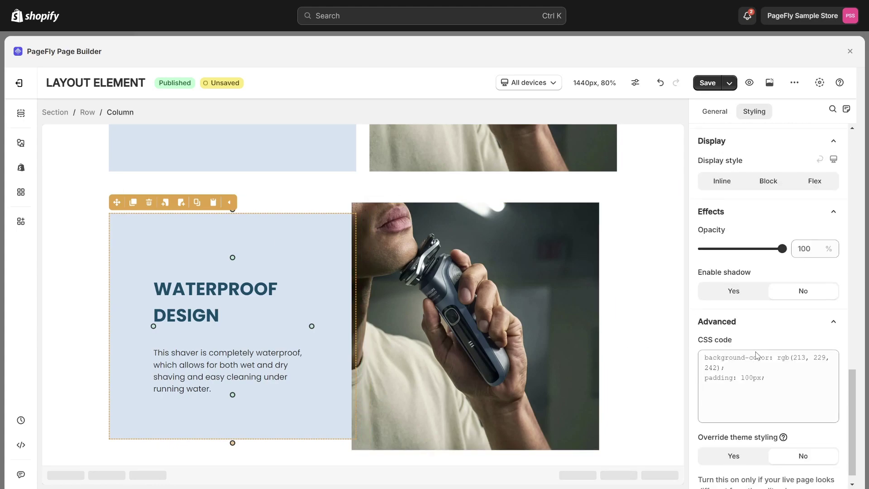
left_click(773, 358)
key("Return")
type("z-index: ")
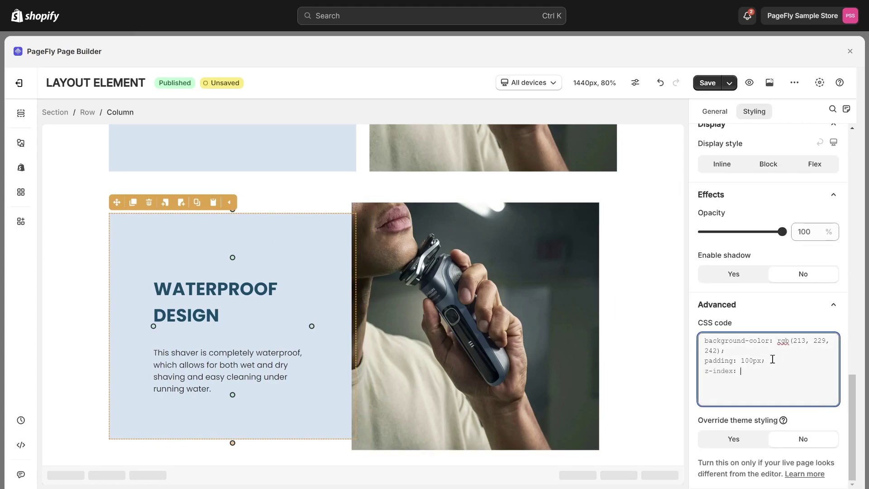
type("1;")
left_click(657, 323)
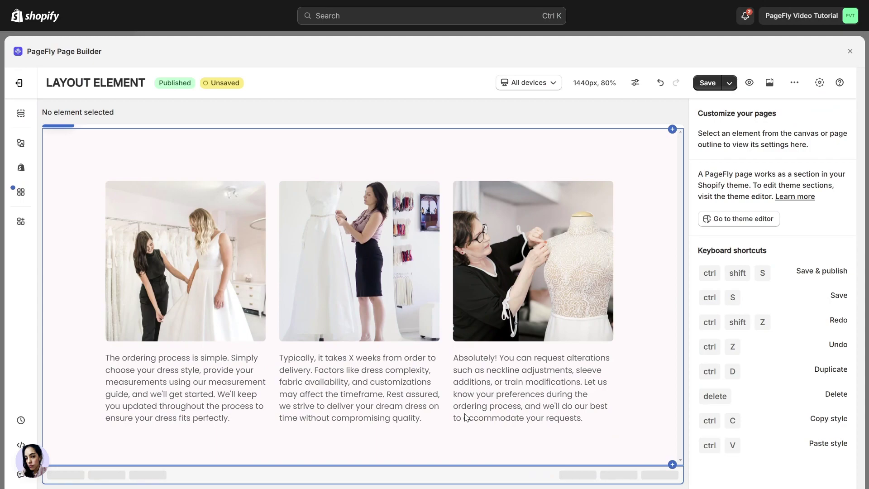
- Show the element library from the left sidebar
left_click(20, 143)
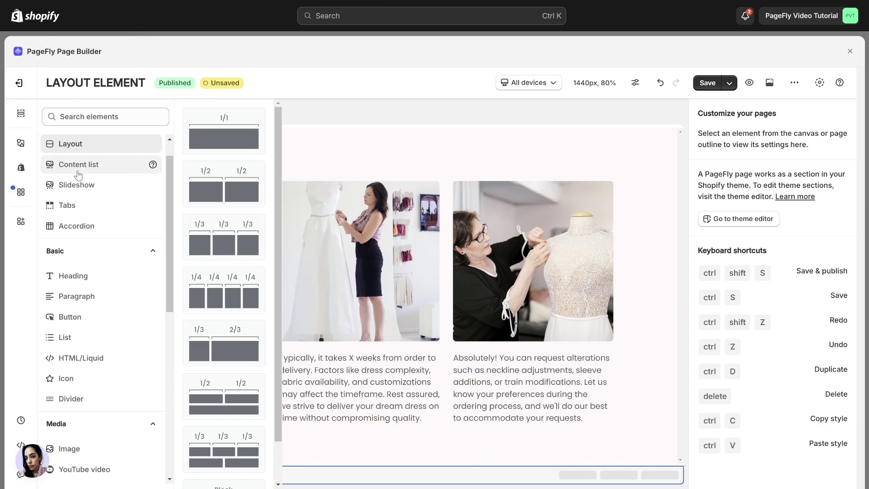
- Drag the three-image Content list card below the dress section
left_click(91, 165)
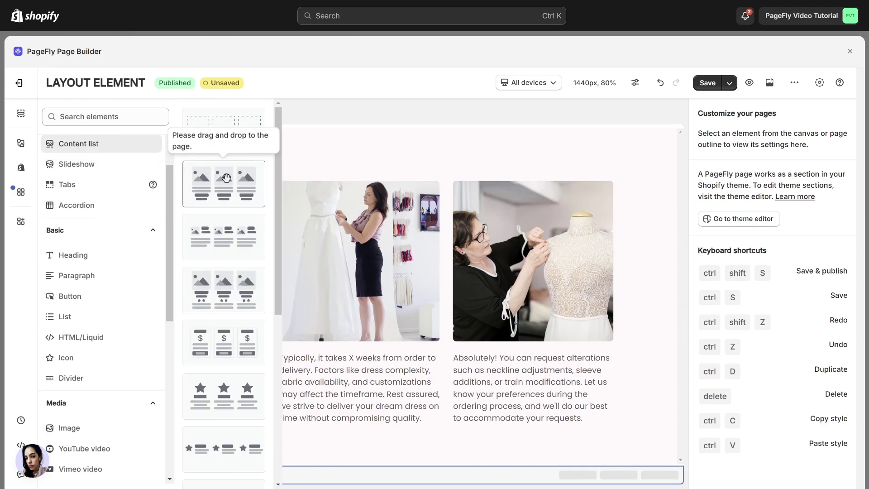
left_click_drag(224, 176, 310, 466)
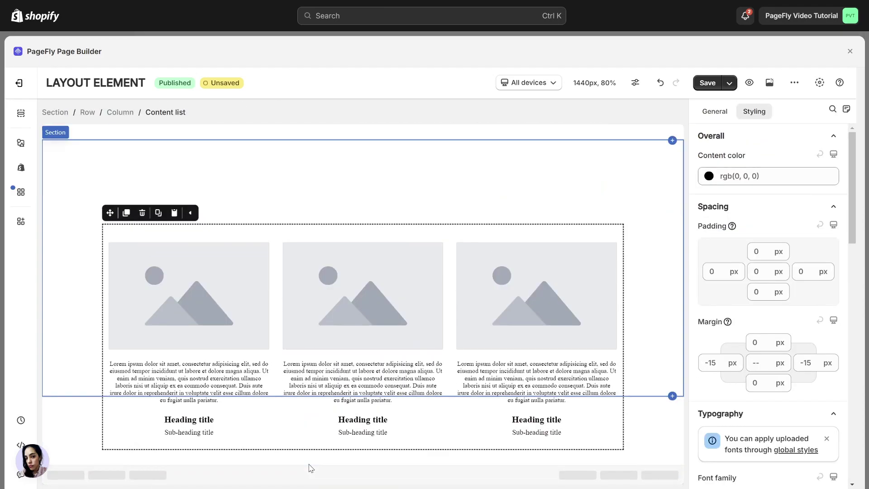
scroll(299, 449, "down", 2)
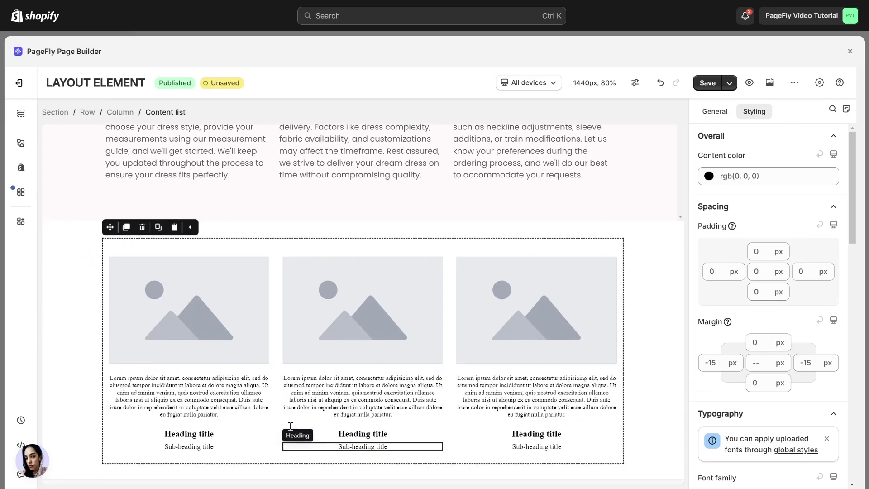
- Fill the three list images with the bride-and-fitter, dress-pinning and lace-bodice fitting photos
left_click(190, 312)
left_click(714, 111)
left_click(774, 172)
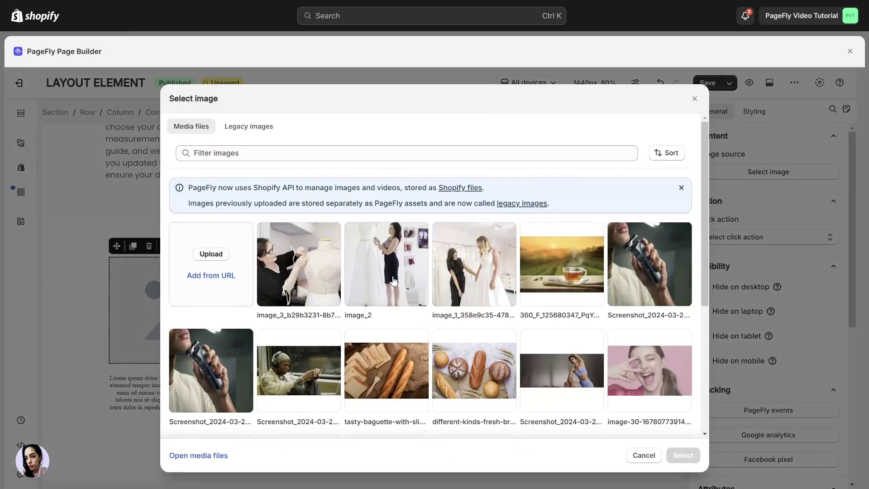
left_click(466, 281)
left_click(682, 455)
left_click(364, 319)
left_click(767, 172)
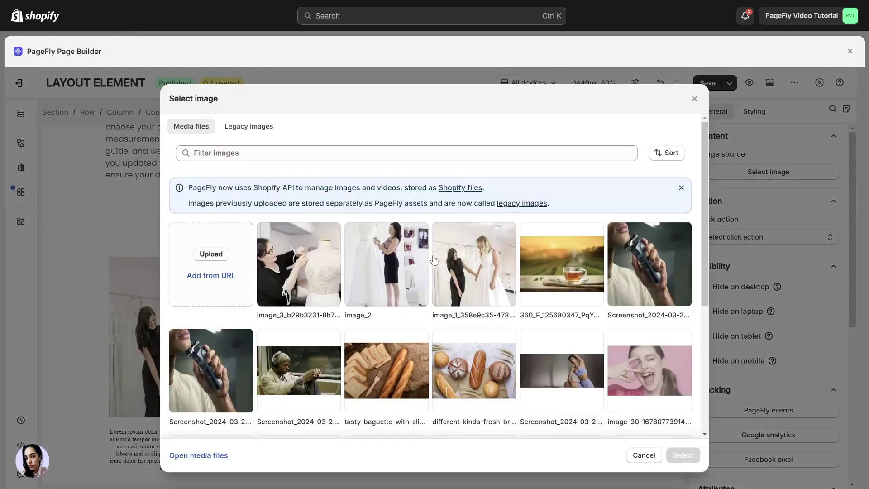
left_click(419, 267)
left_click(682, 455)
left_click(547, 341)
left_click(791, 175)
left_click(310, 258)
left_click(683, 454)
- Delete the list's heading and sub-heading titles and bring up the middle paragraph's styling
scroll(647, 428, "down", 2)
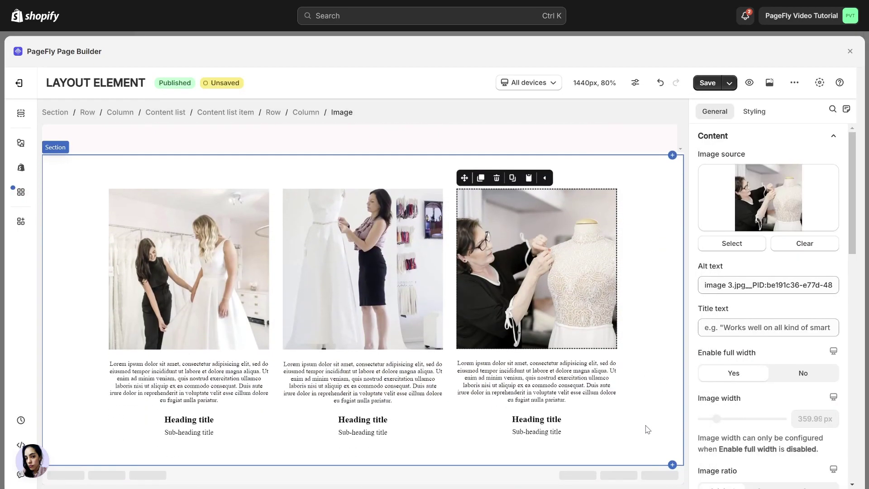
left_click(536, 419)
left_click(496, 404)
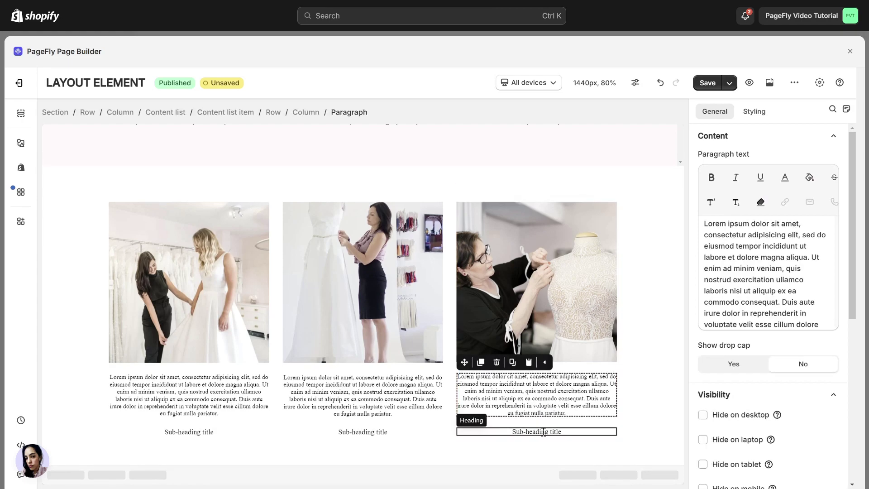
left_click(543, 432)
left_click(497, 417)
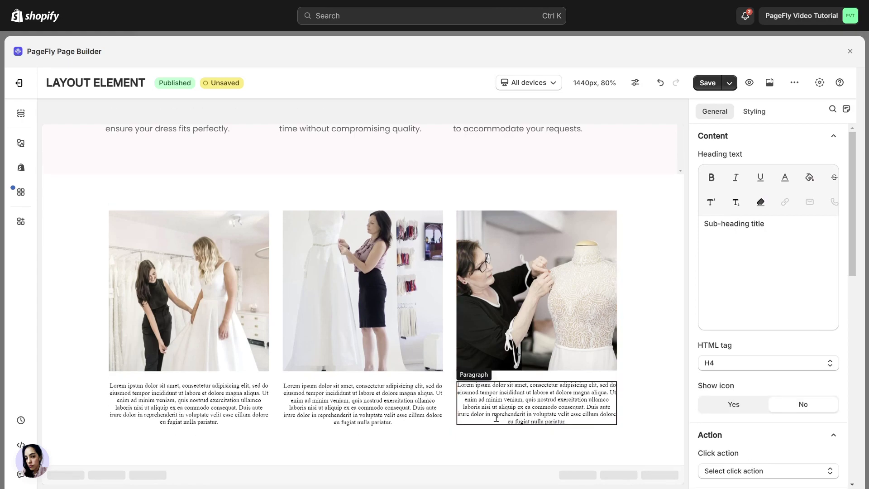
left_click(395, 400)
left_click(754, 112)
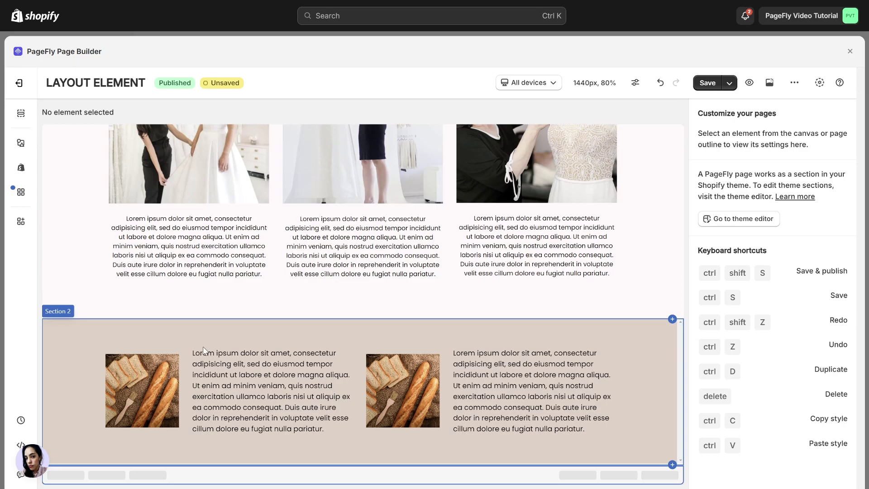
- Add a two-column layout below the bread section and split its left column into two nested columns
left_click(21, 191)
left_click_drag(225, 186, 275, 466)
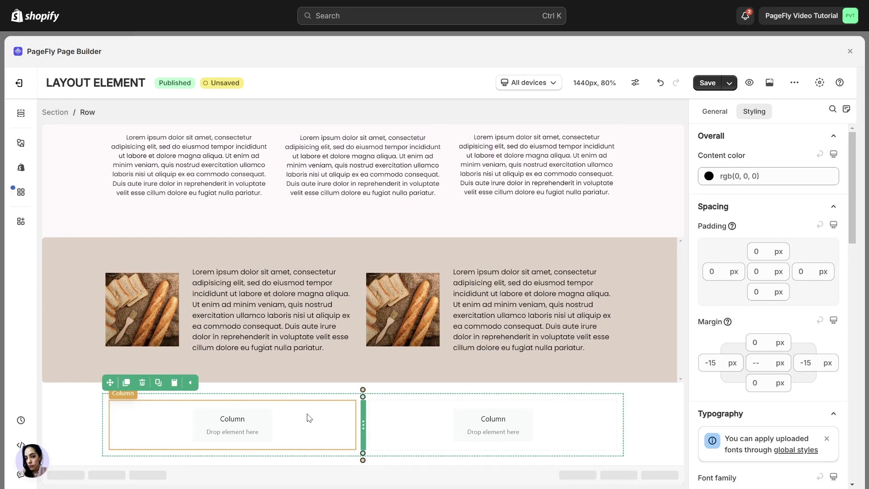
left_click(309, 417)
left_click(21, 191)
left_click_drag(225, 185, 204, 410)
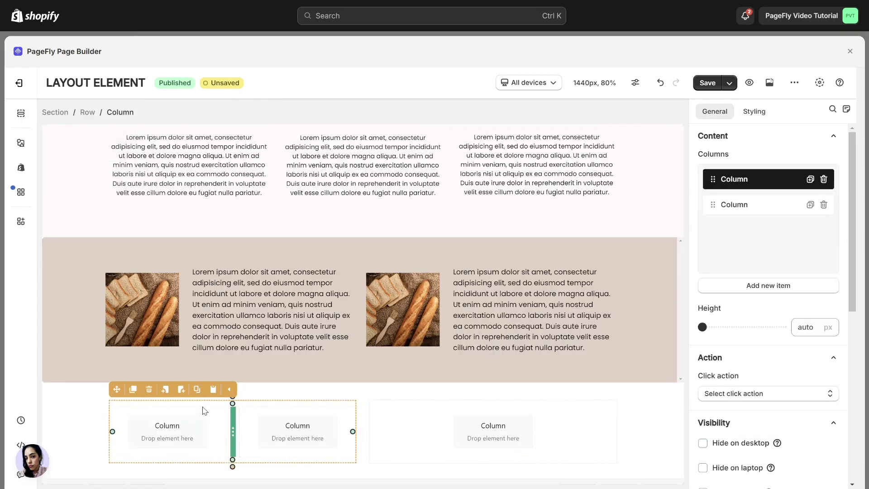
- Place an Image in the left inner column and set it to the baguette photo
left_click(162, 428)
left_click(21, 191)
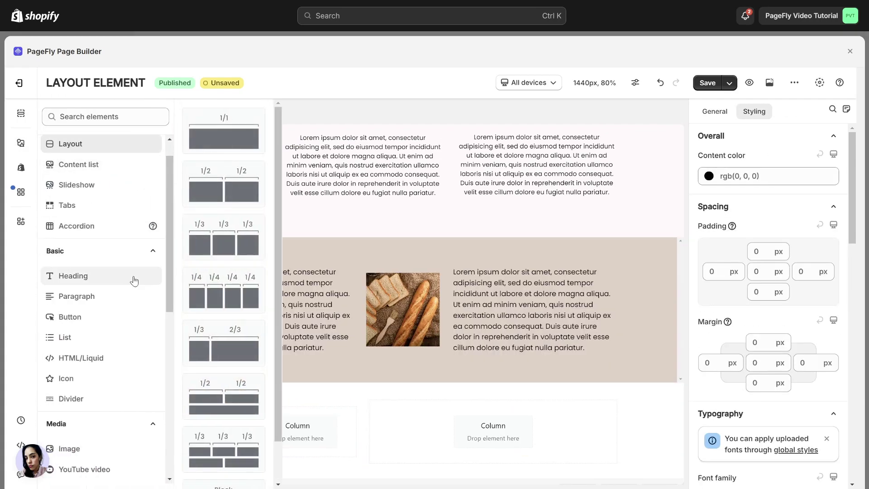
left_click(71, 448)
left_click_drag(223, 184, 121, 414)
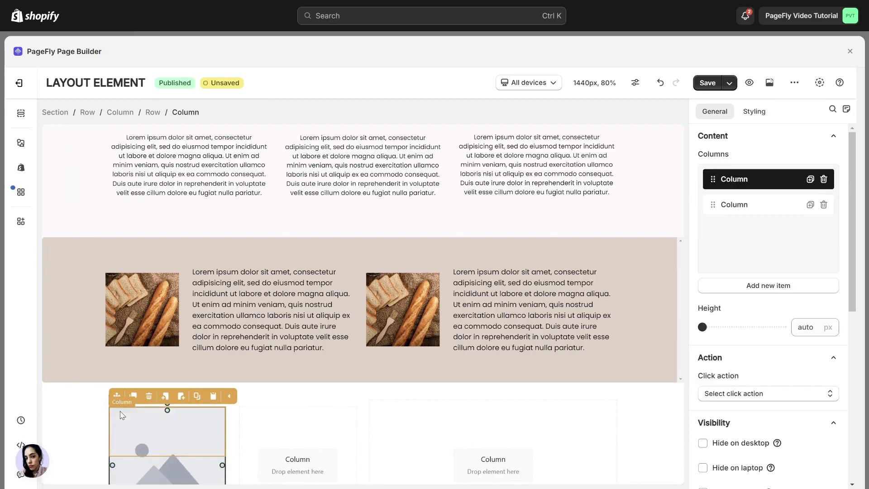
scroll(253, 430, "down", 2)
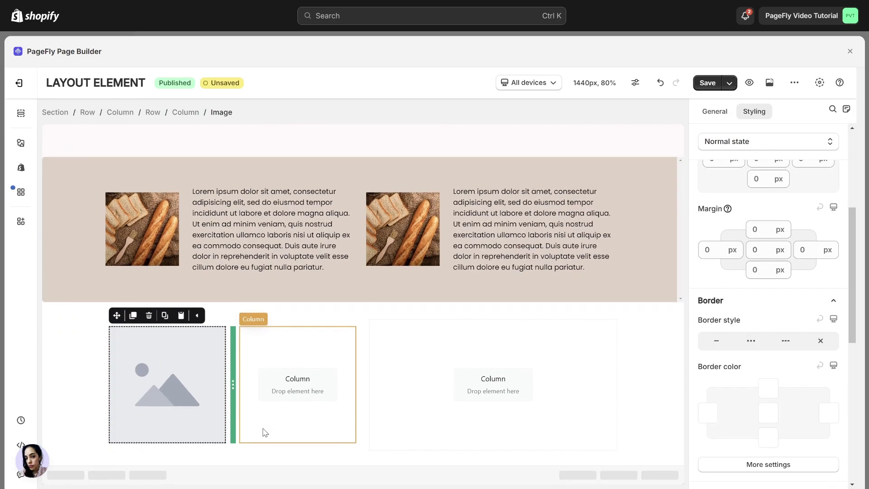
left_click(714, 111)
left_click(768, 171)
left_click(386, 377)
left_click(681, 463)
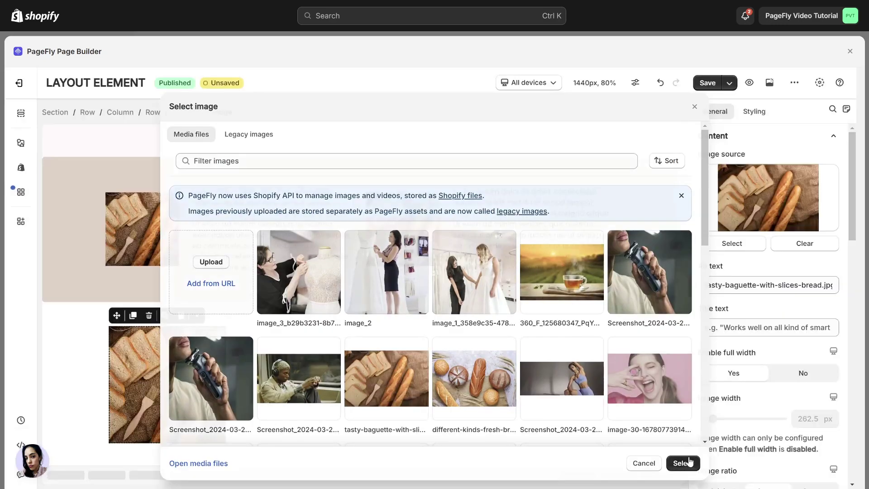
- Put a Paragraph into the empty middle column
left_click(294, 408)
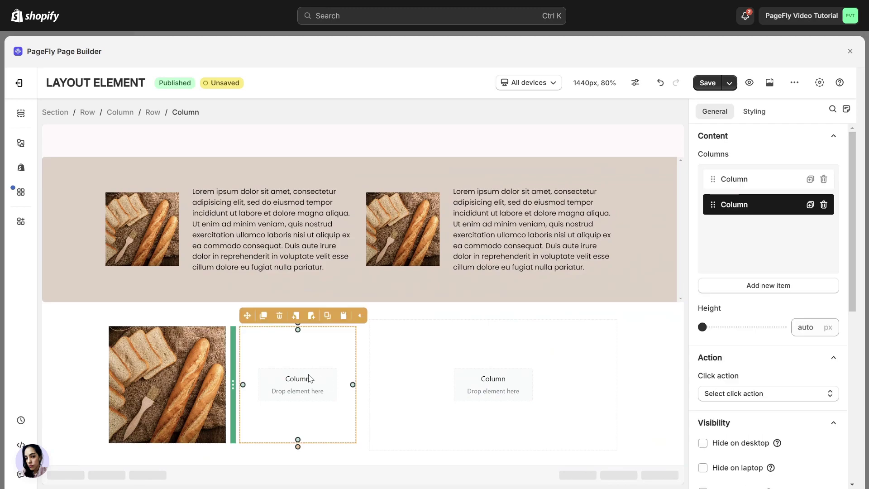
left_click(19, 149)
scroll(100, 285, "up", 5)
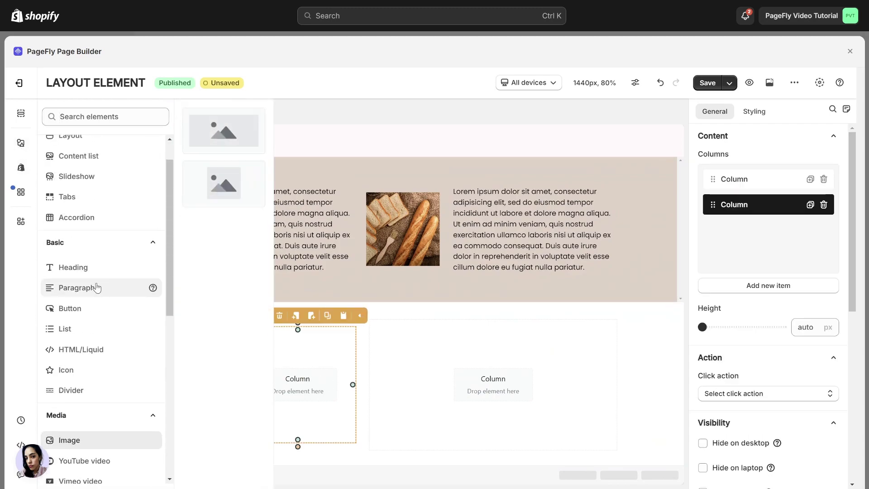
left_click_drag(97, 287, 191, 362)
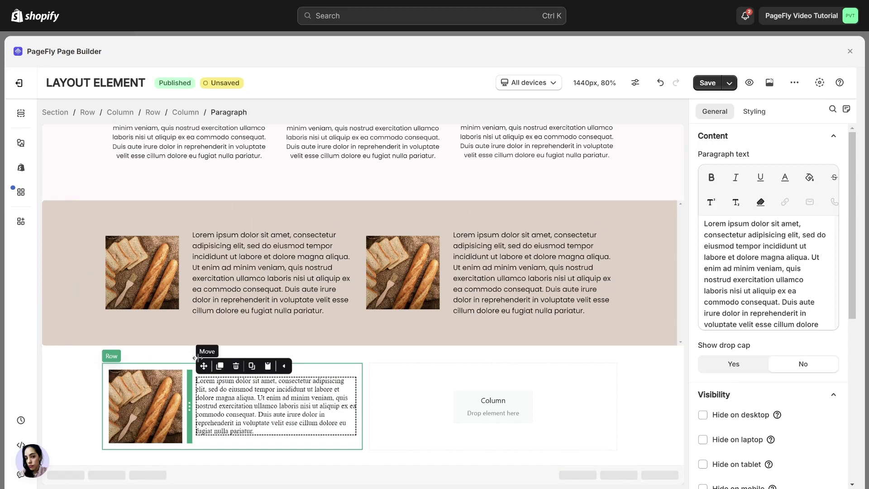
- Center the nested row's content and duplicate the image-and-paragraph block into the right column
left_click(153, 113)
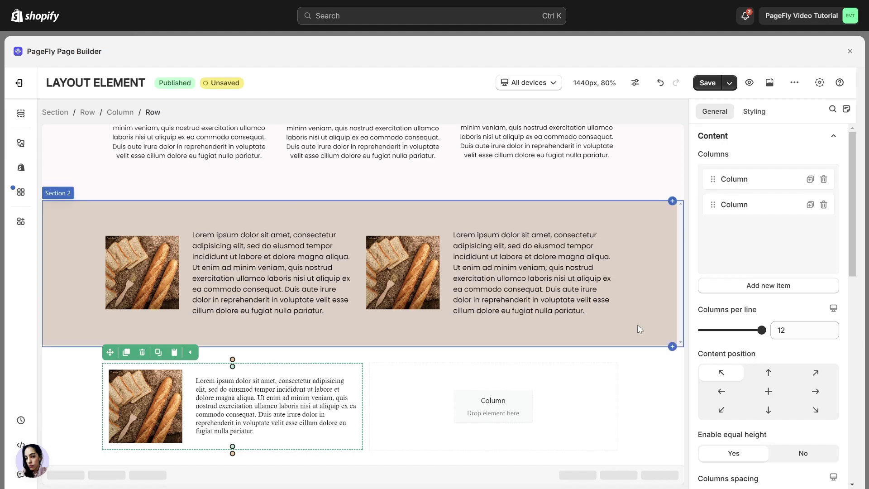
left_click(774, 396)
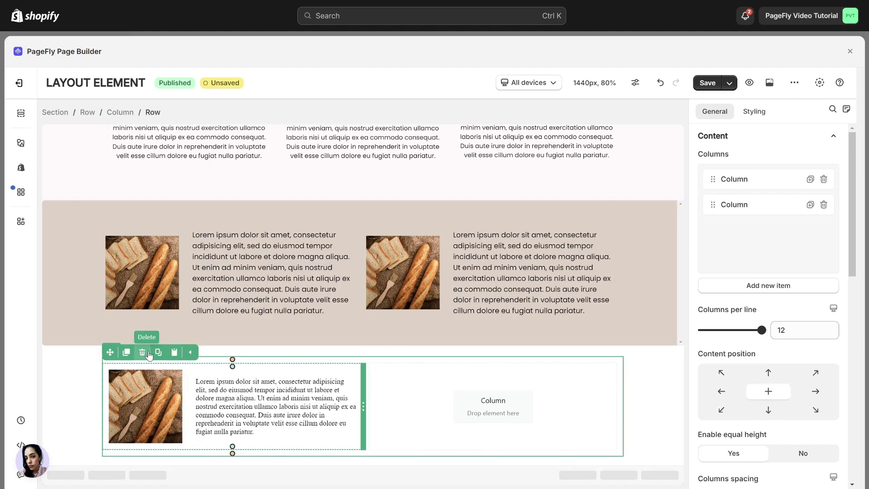
left_click(127, 352)
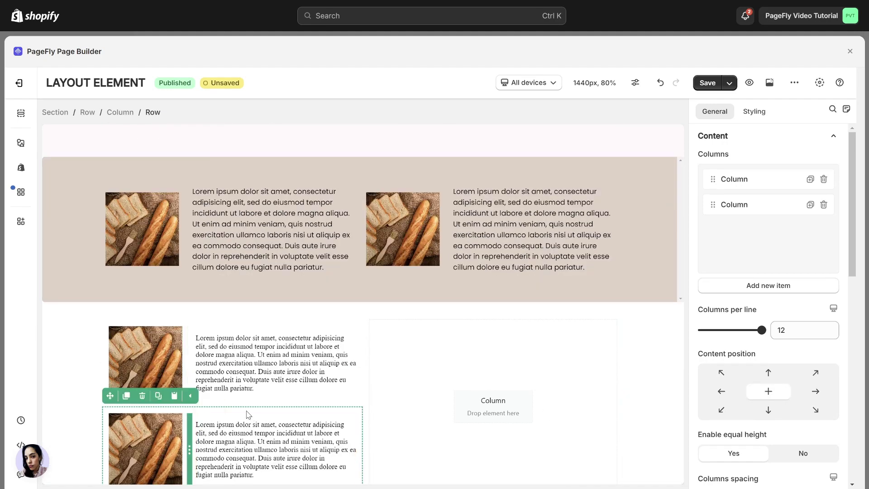
left_click_drag(110, 392, 434, 408)
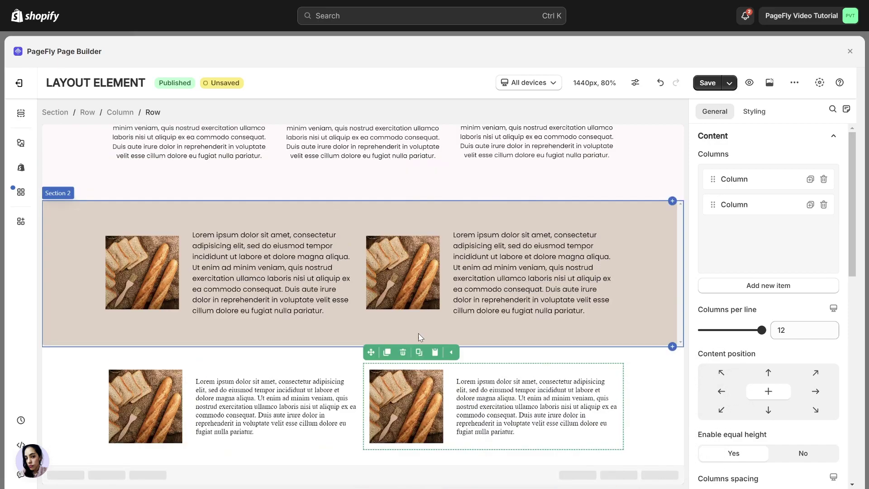
left_click(753, 112)
left_click(86, 407)
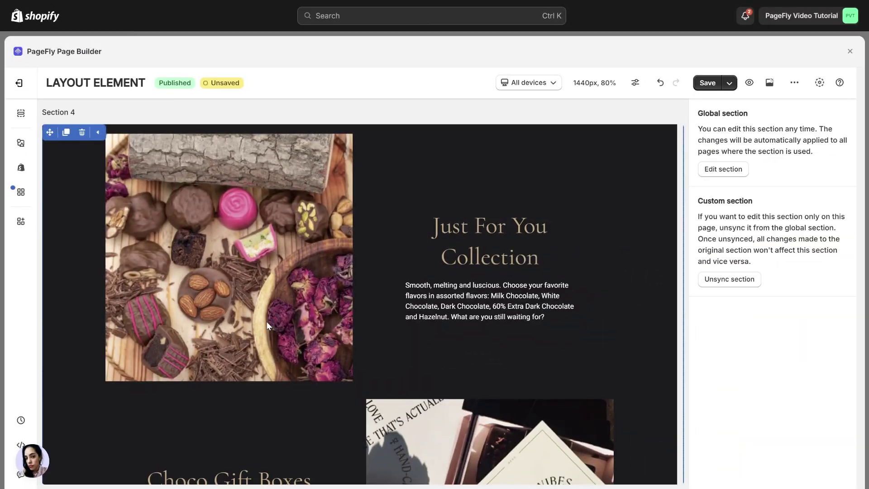
- Scroll through Section 4 to review the Just For You and Choco Gift Boxes rows
scroll(652, 349, "down", 5)
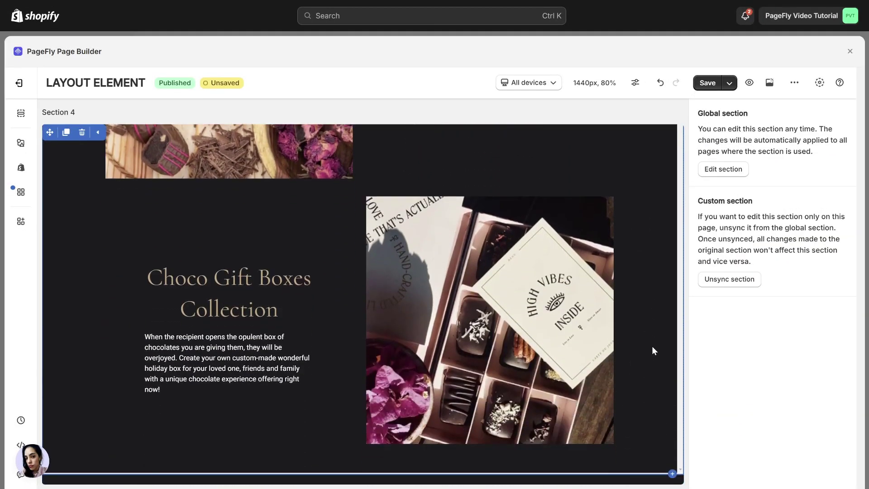
scroll(651, 346, "up", 4)
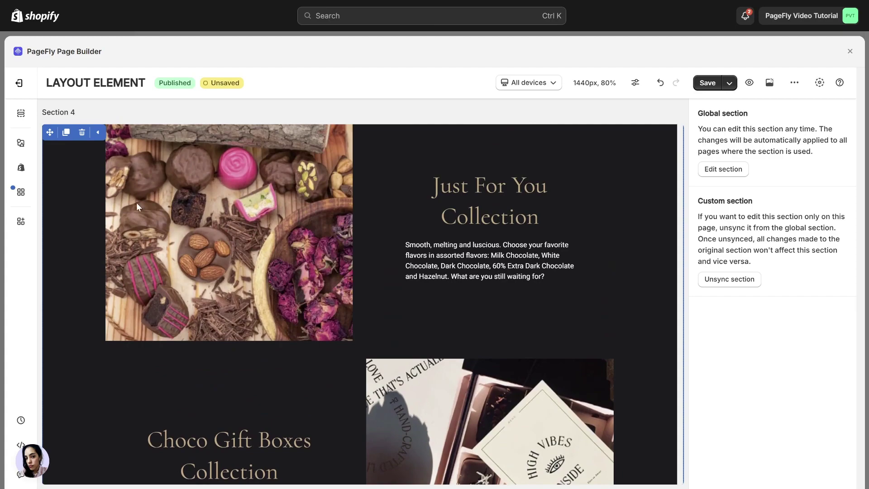
scroll(407, 307, "down", 2)
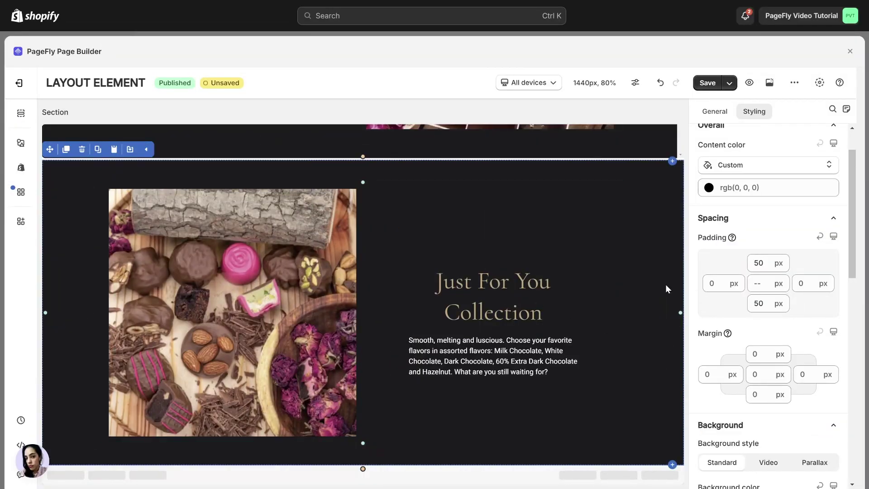
- Duplicate the Just For You row and replace the copy's photo with the IMAGE gift box picture
left_click(619, 299)
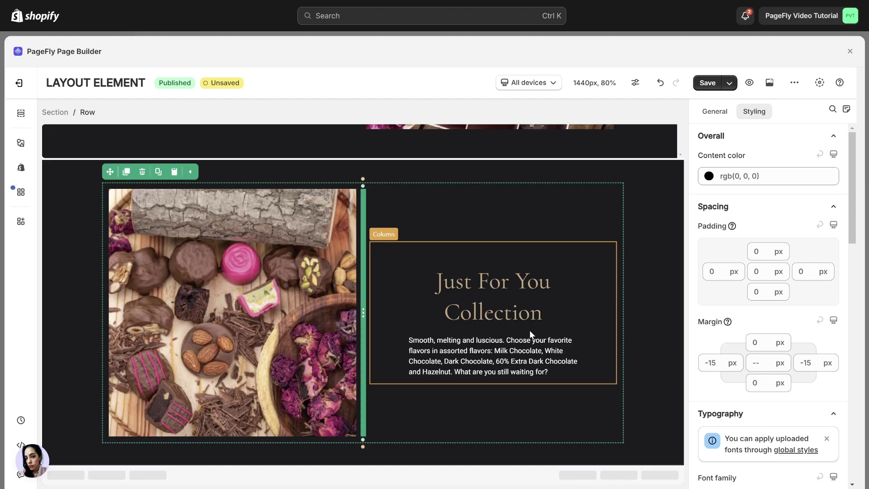
left_click(125, 172)
scroll(423, 400, "down", 3)
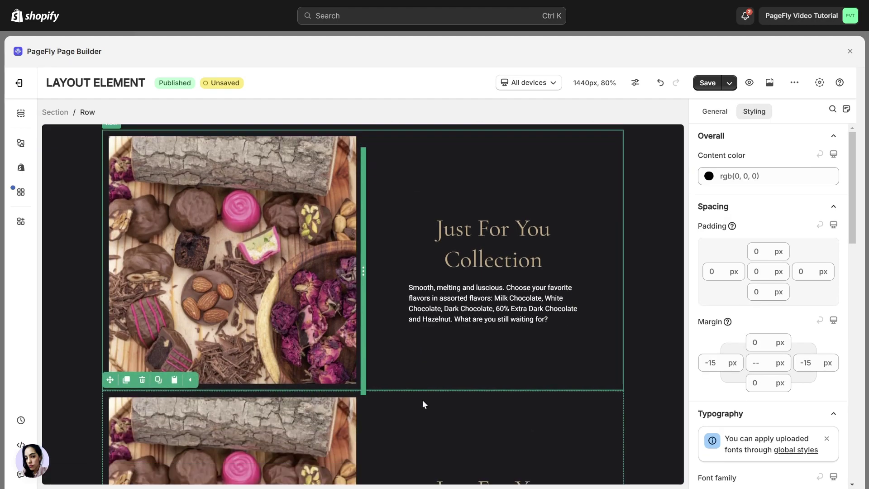
left_click(251, 374)
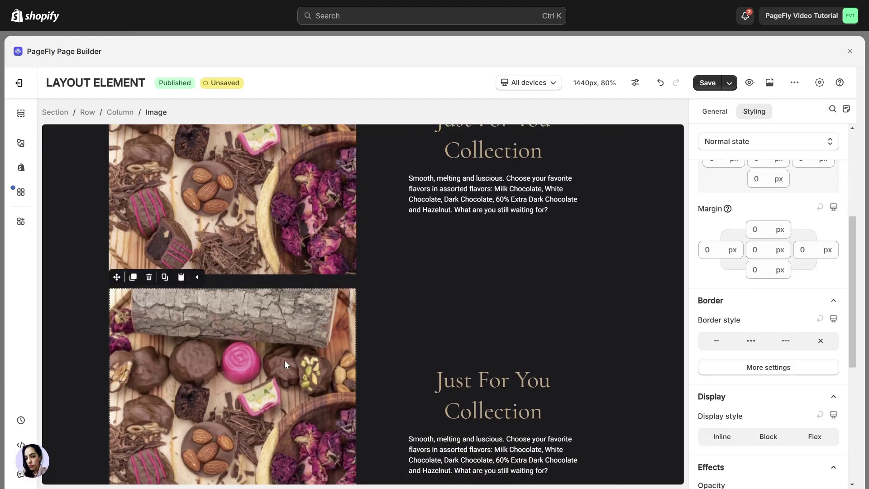
left_click(719, 116)
left_click(733, 247)
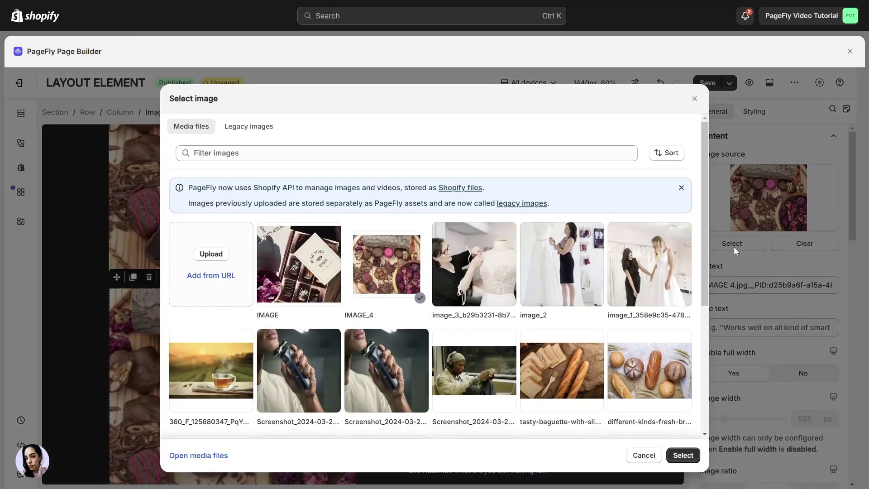
left_click(307, 270)
left_click(683, 455)
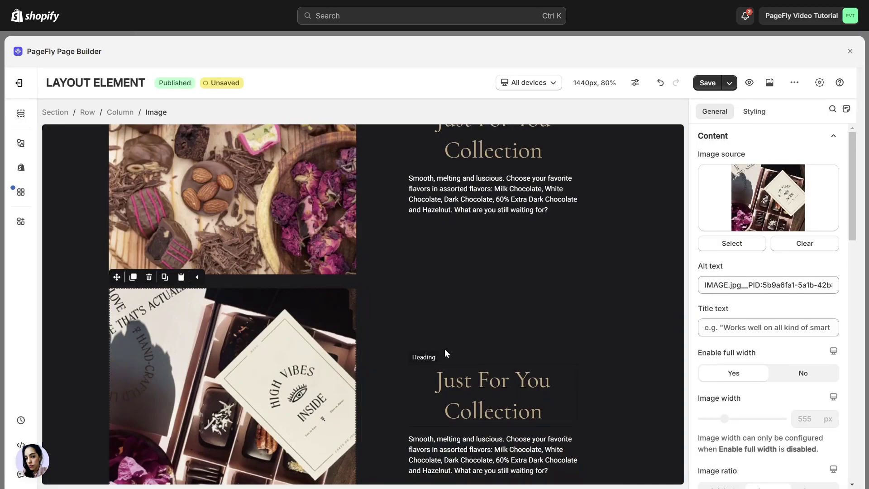
- Give the duplicated row Flex display with Row reverse direction so the image sits right
left_click(85, 113)
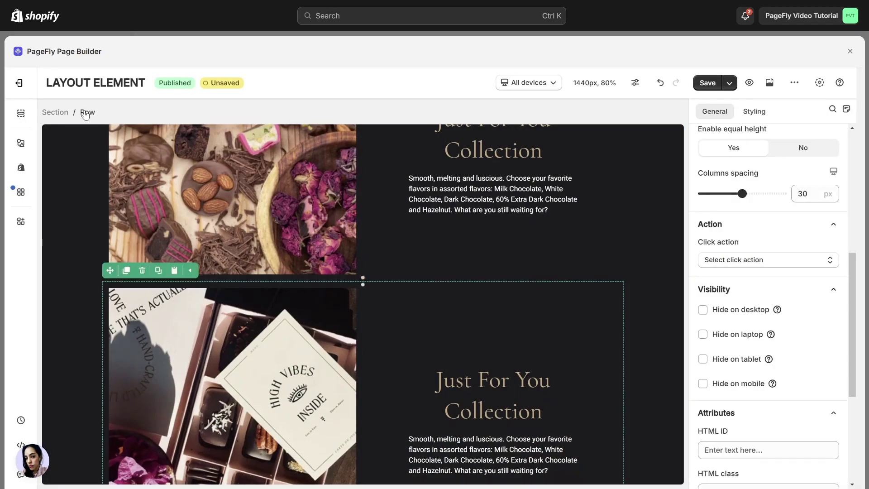
left_click(762, 113)
scroll(784, 313, "down", 10)
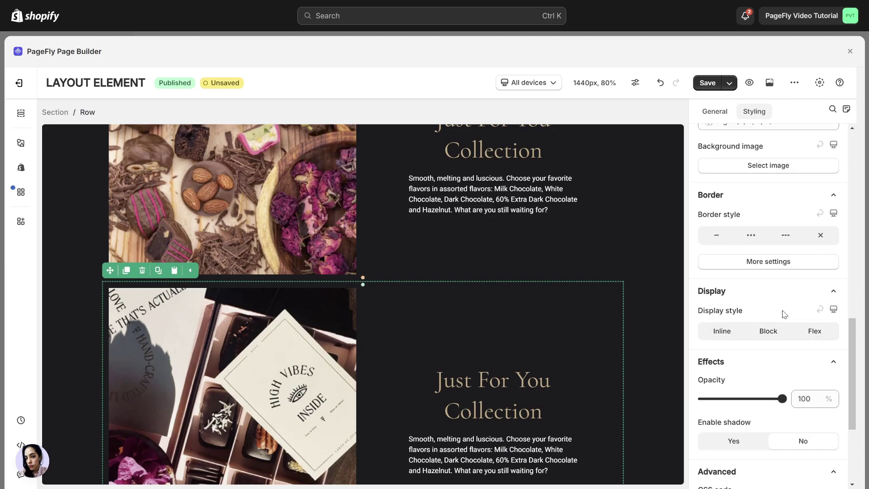
left_click(815, 331)
scroll(746, 295, "down", 3)
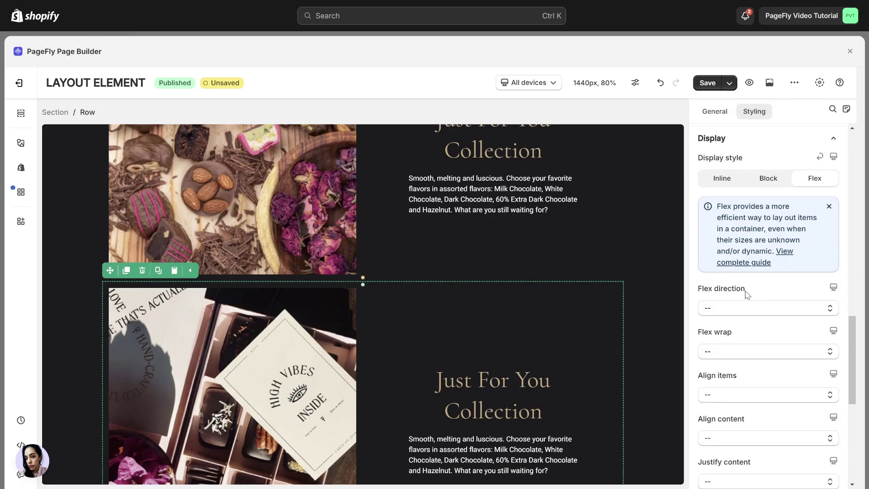
left_click(723, 317)
left_click(737, 371)
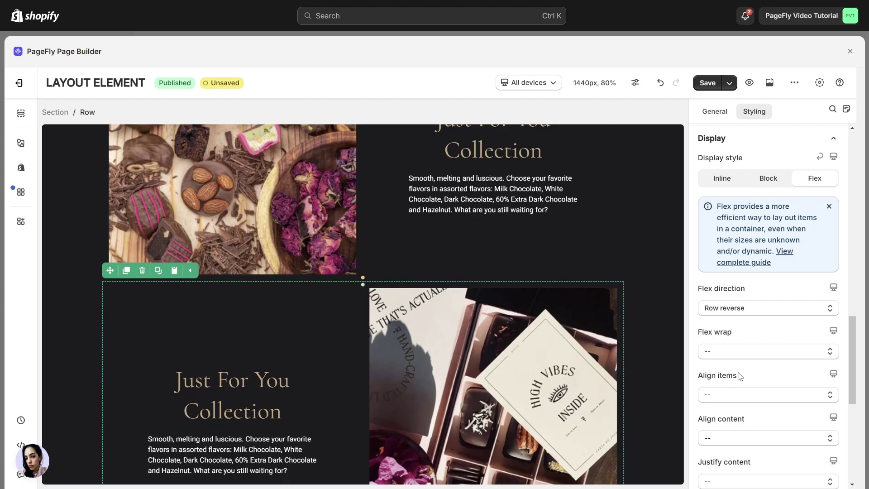
left_click(660, 354)
scroll(661, 354, "up", 3)
scroll(661, 353, "down", 4)
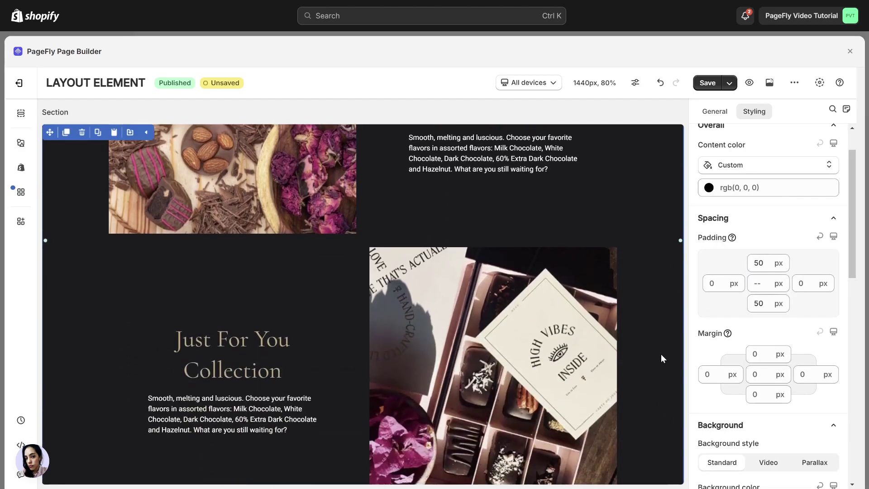